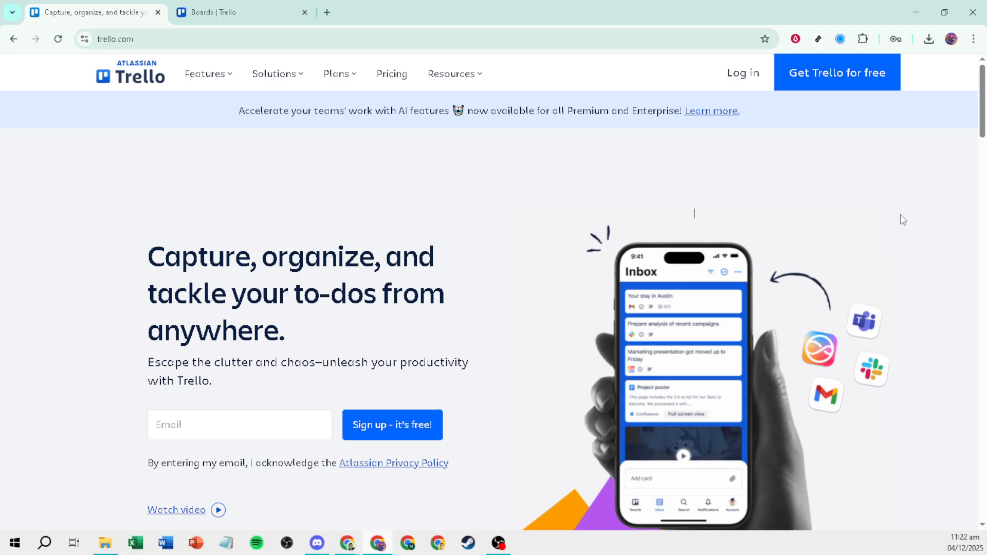
# Step: Go to the account's boards page and find the boards of the Trello Workspace
pyautogui.click(743, 81)
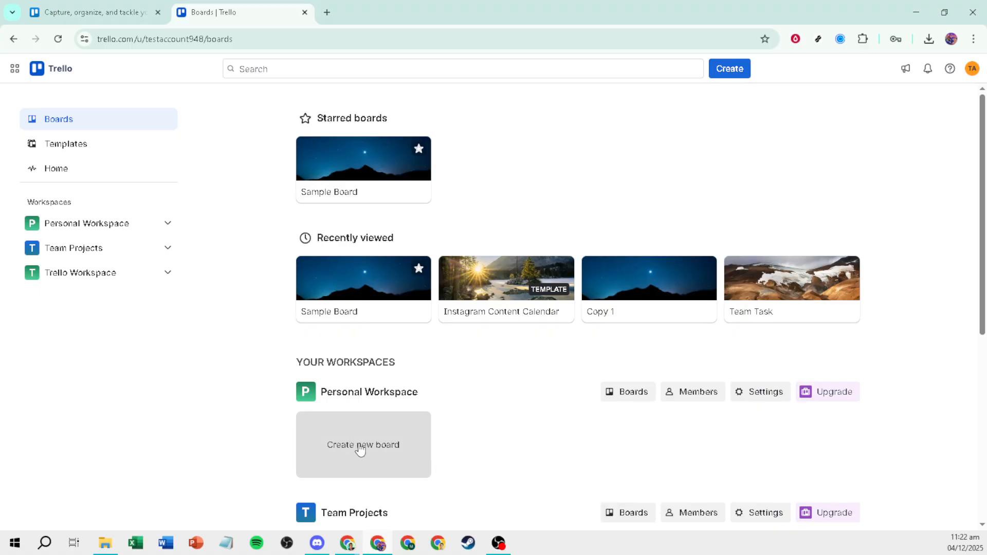
pyautogui.scroll(-3, 393, 431)
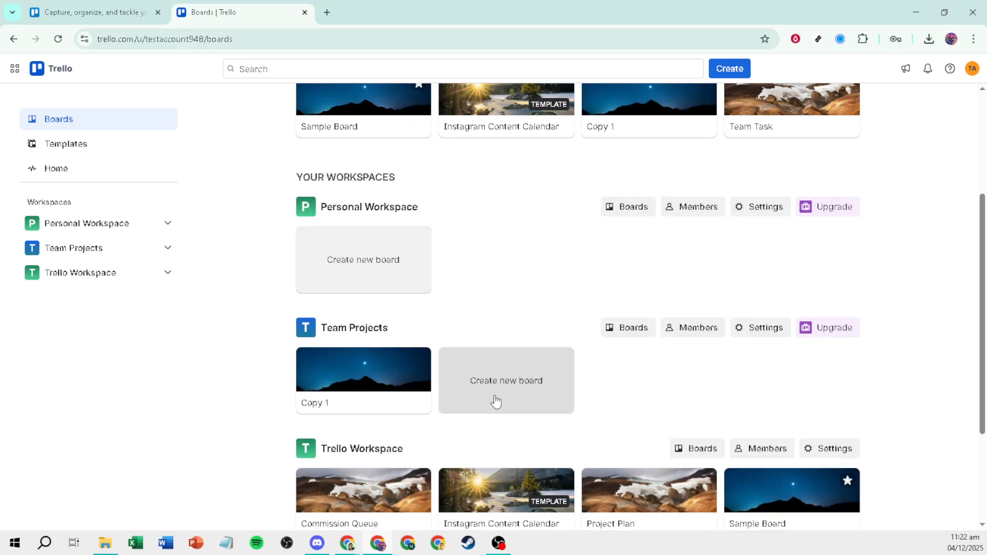
pyautogui.scroll(-3, 495, 401)
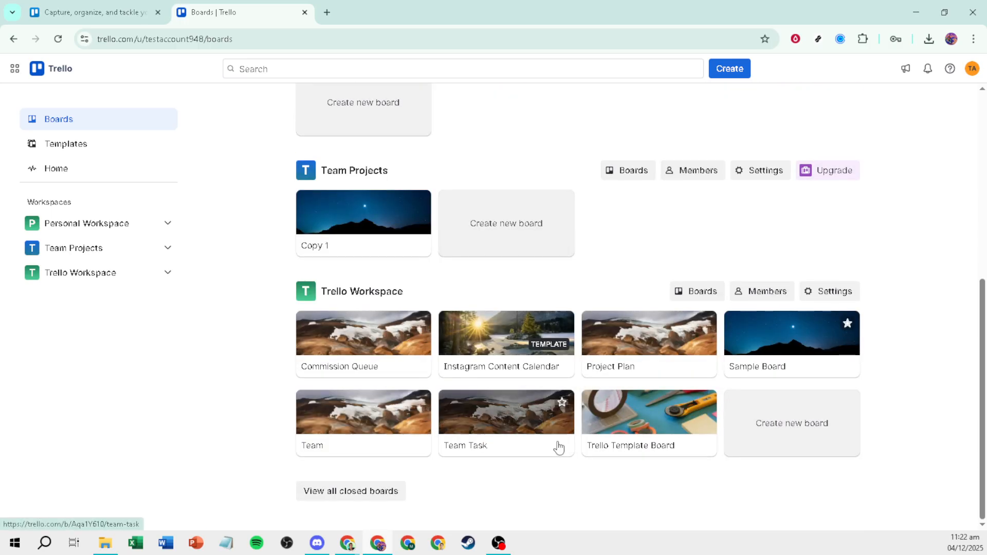
pyautogui.click(770, 428)
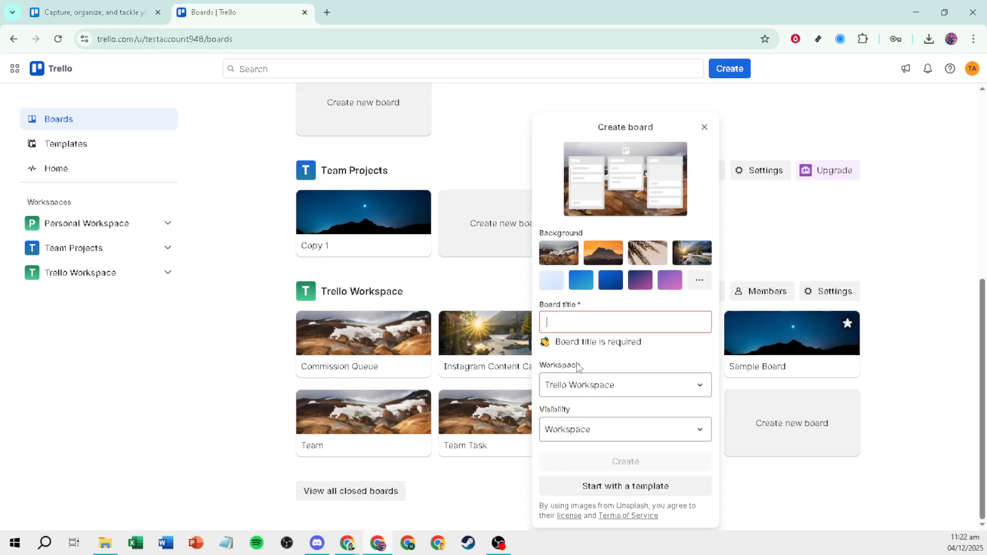
pyautogui.click(600, 392)
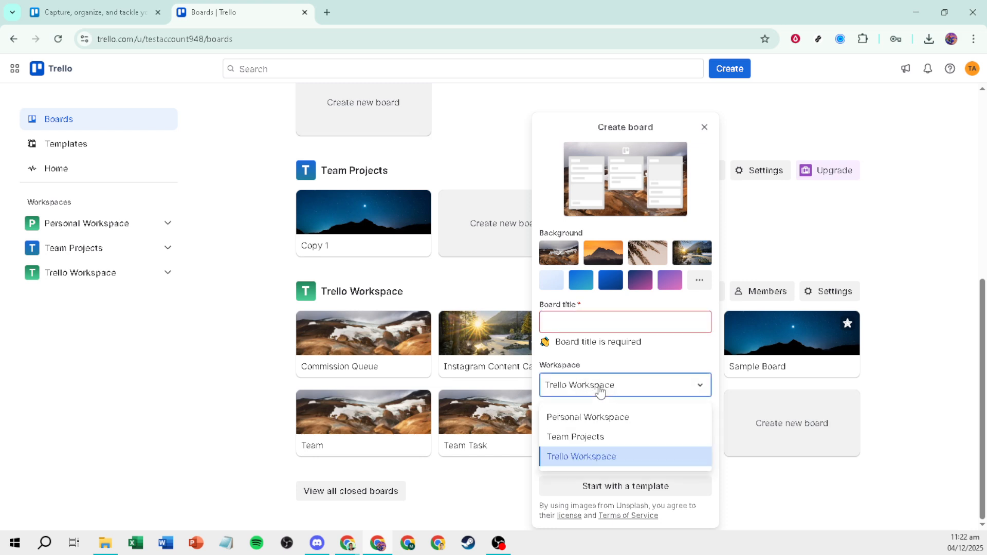
pyautogui.click(787, 499)
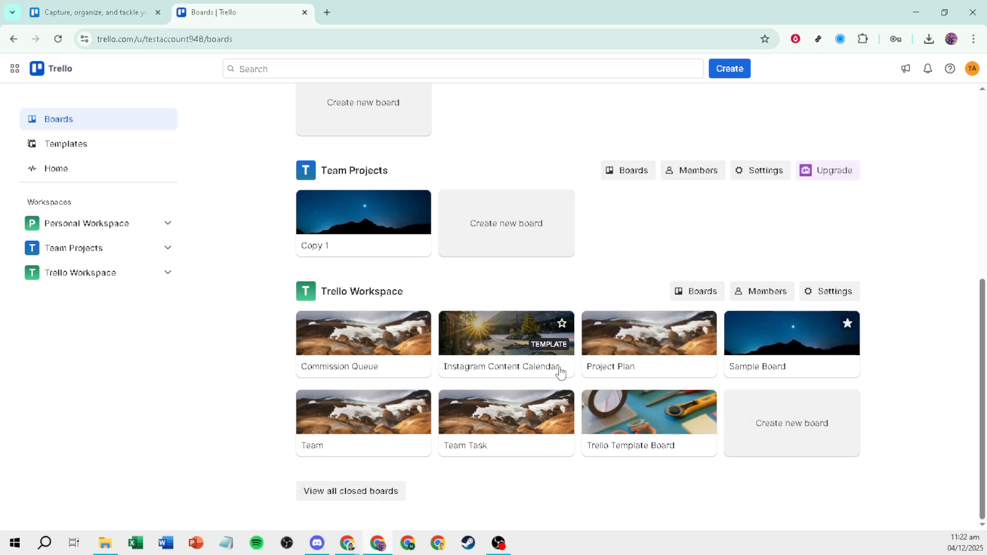
# Step: Open the Commission Queue board and go through its list titles from Requested to Delivered/Archived without changing them
pyautogui.click(346, 366)
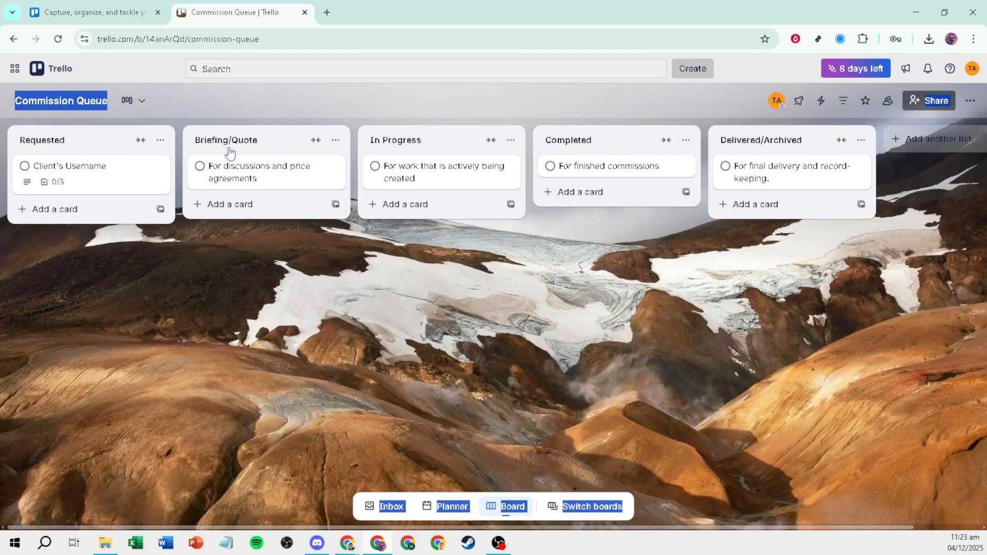
pyautogui.click(35, 143)
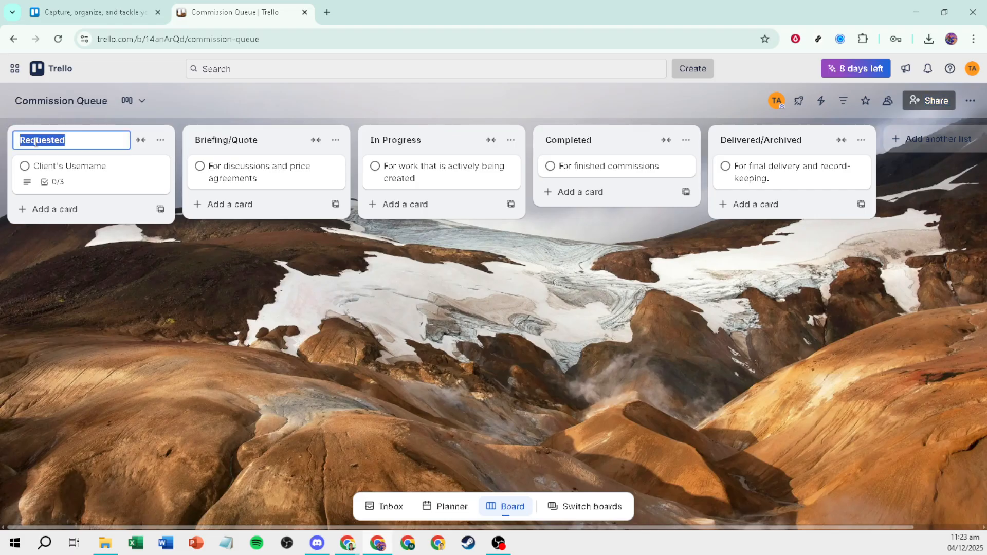
pyautogui.click(245, 138)
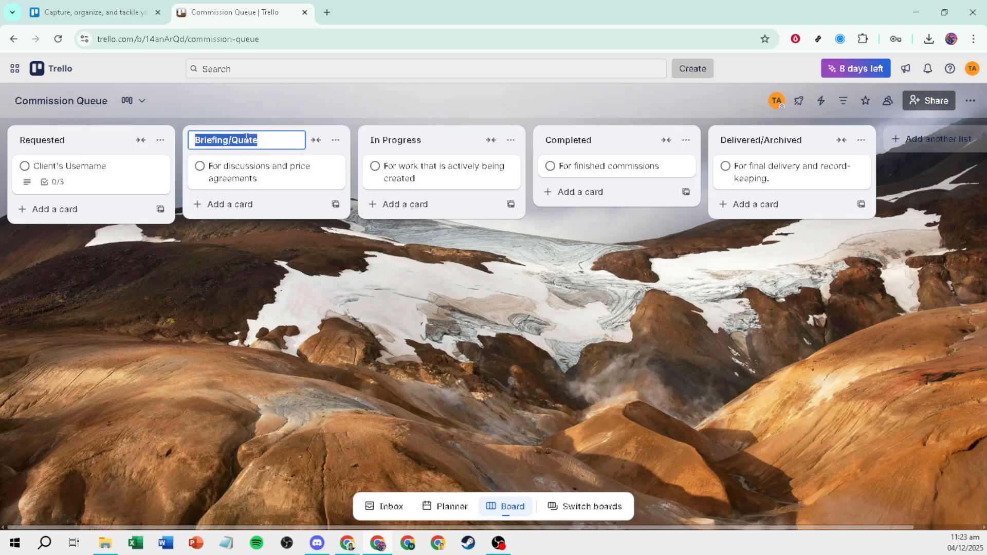
pyautogui.click(413, 140)
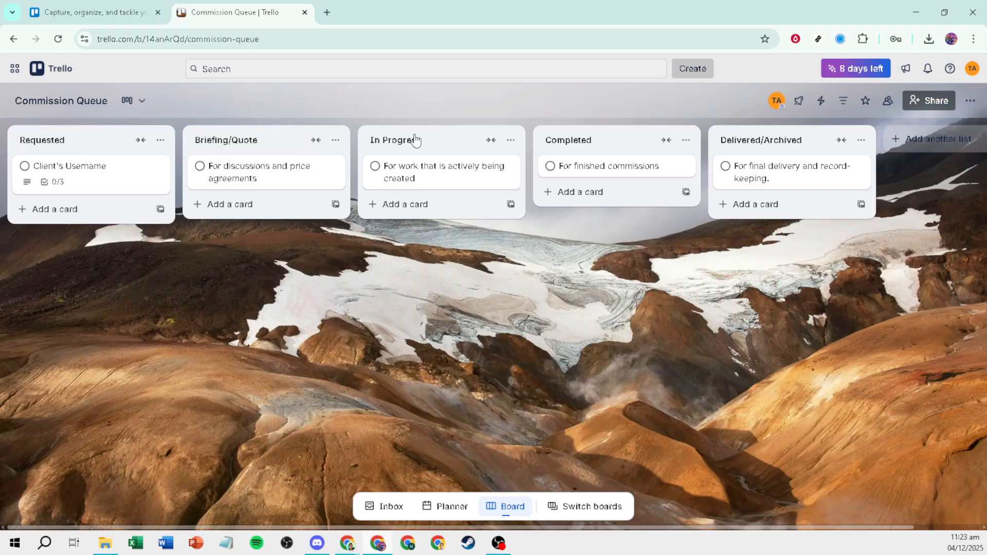
pyautogui.click(557, 138)
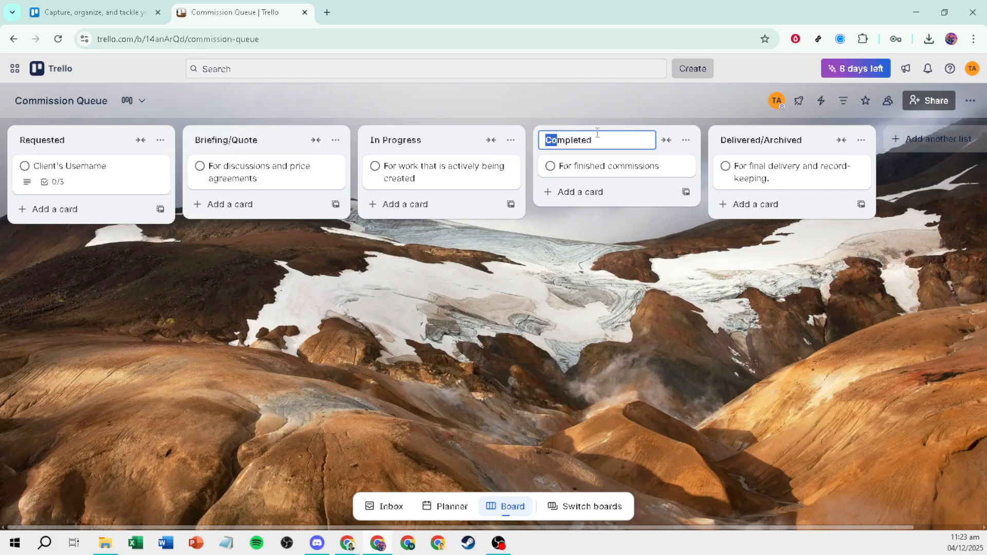
pyautogui.click(777, 144)
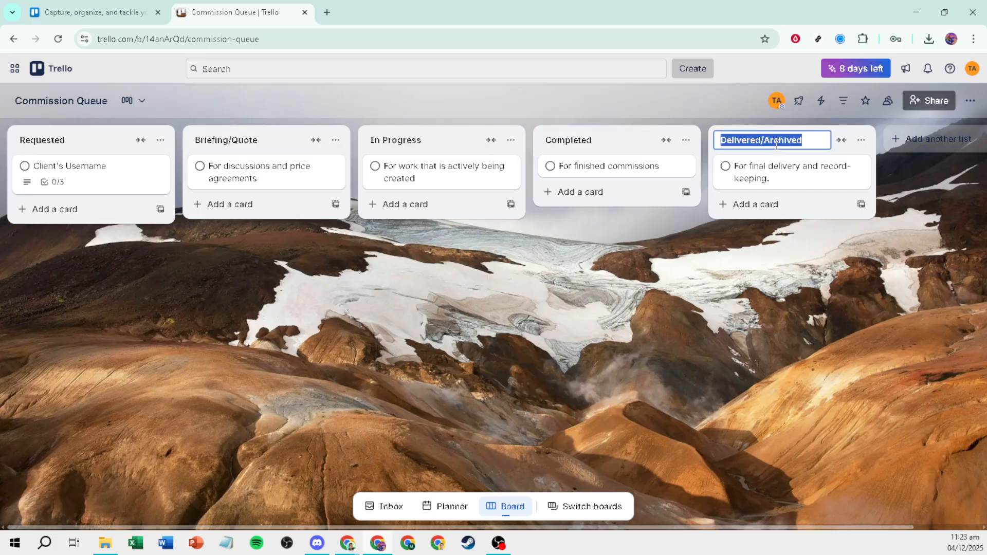
pyautogui.doubleClick(702, 320)
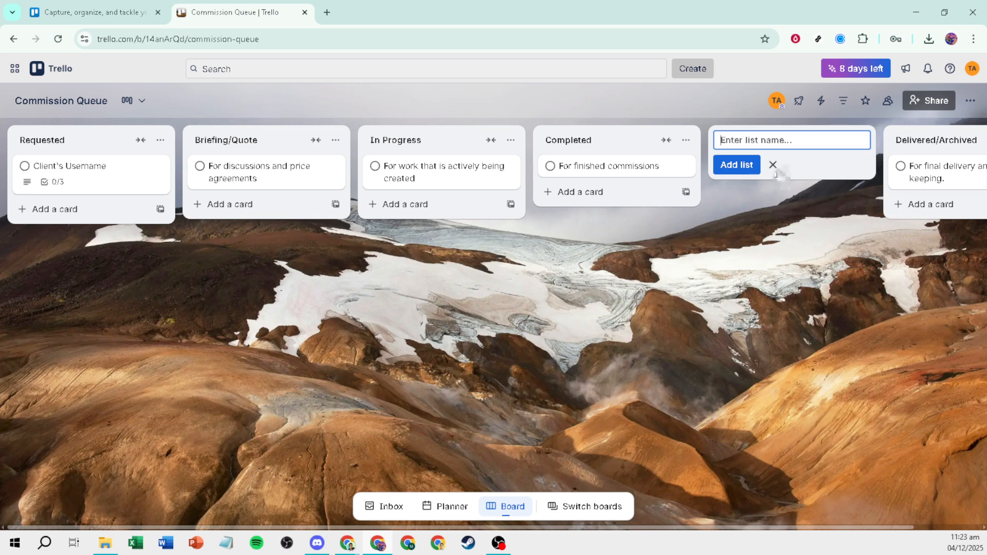
pyautogui.click(774, 165)
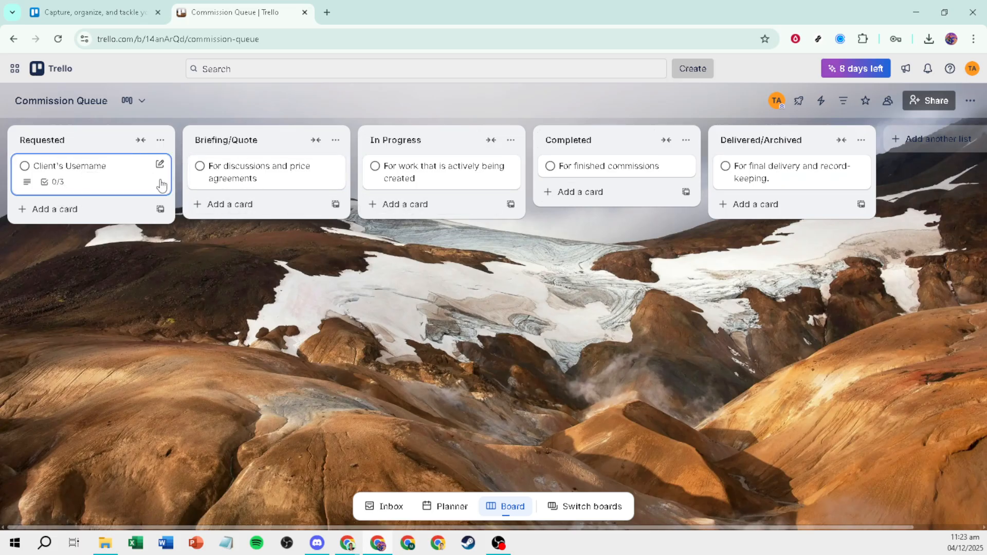
# Step: Open the Client's Username card in the Requested list and look over the elements that can be added
pyautogui.click(99, 176)
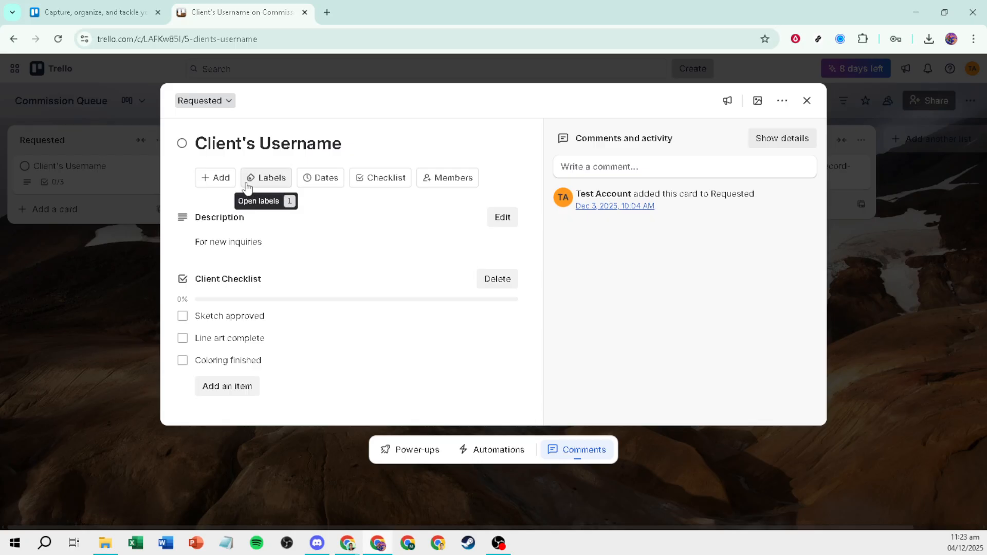
pyautogui.click(206, 180)
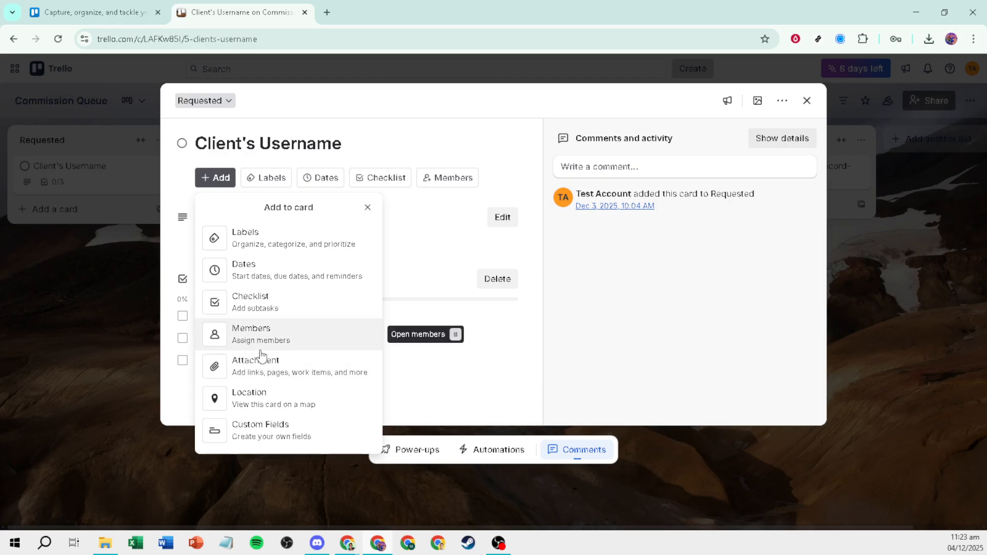
pyautogui.click(434, 213)
# Step: Try the green label on the card, and leave only the red label assigned
pyautogui.click(269, 188)
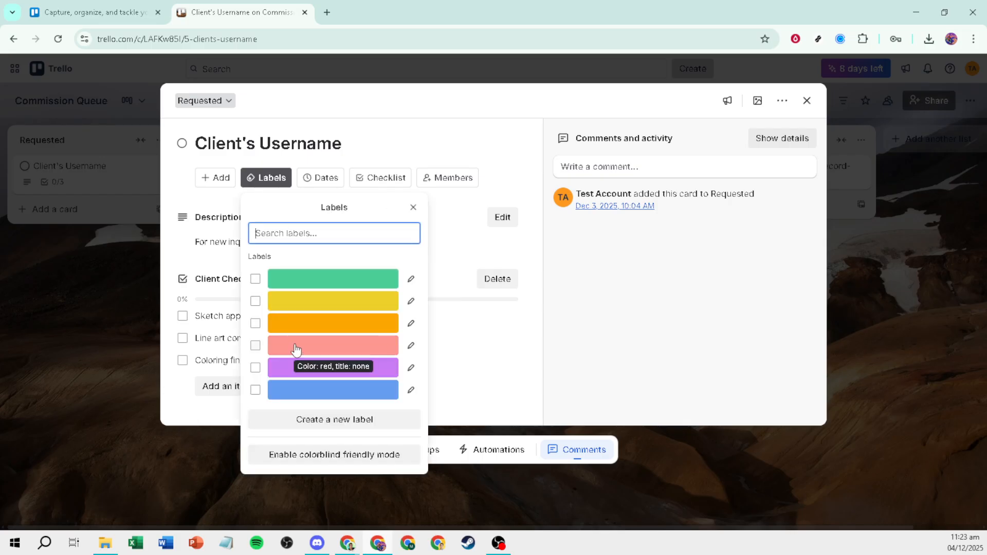
pyautogui.click(305, 278)
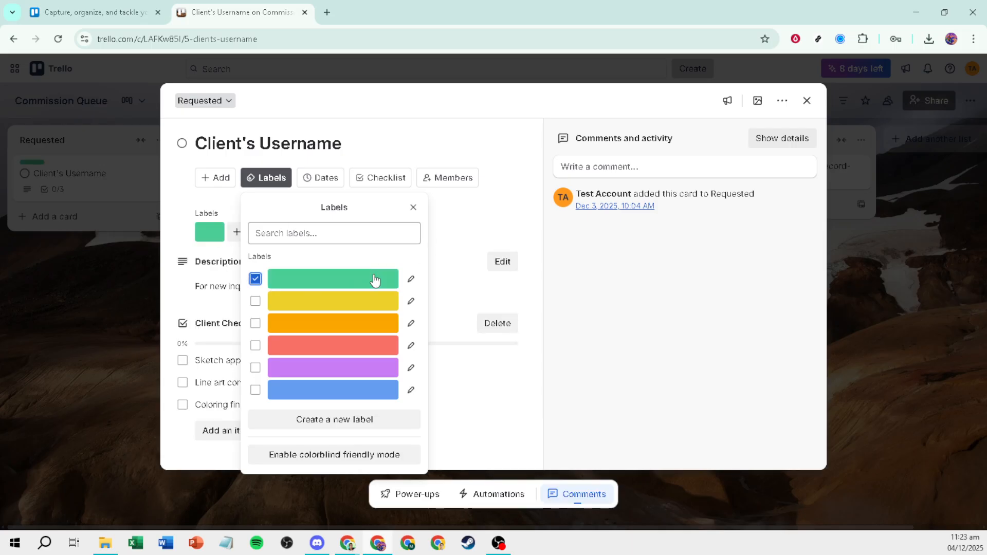
pyautogui.click(308, 346)
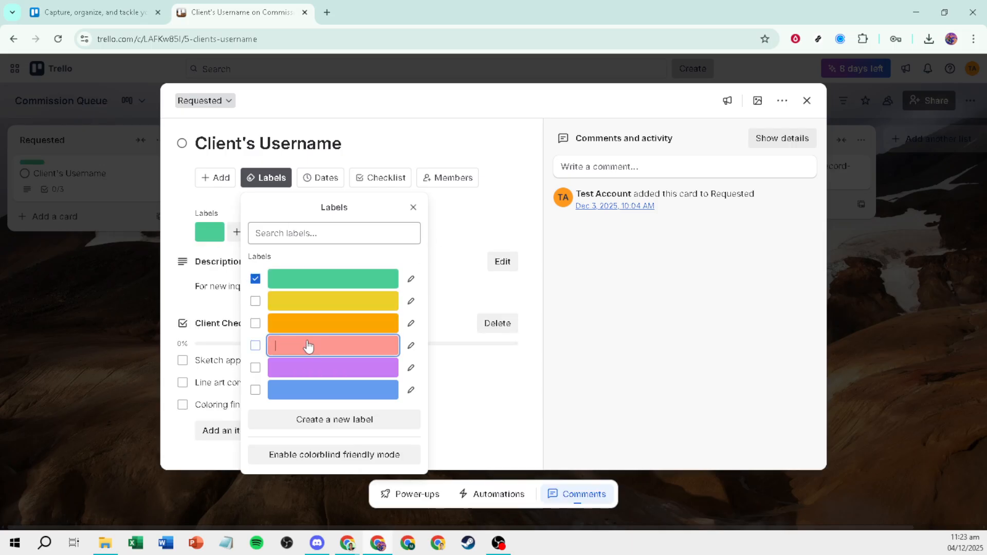
pyautogui.click(255, 280)
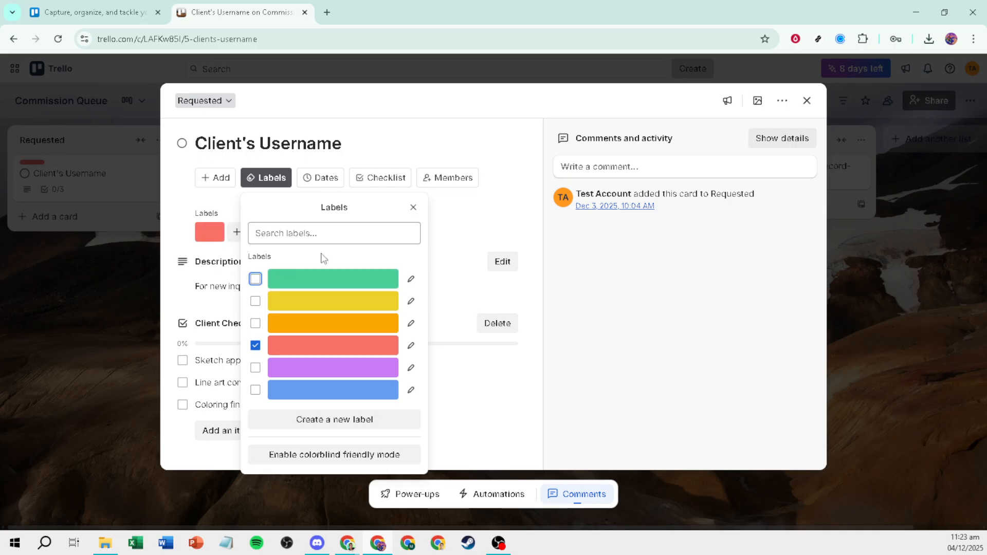
pyautogui.click(412, 210)
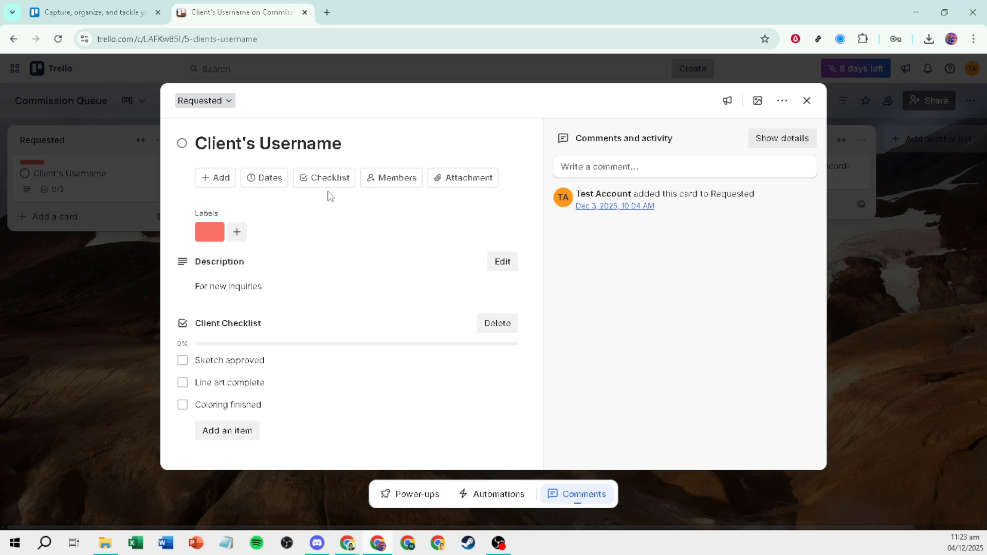
# Step: Save a due date of 12/5/2025, 11:23 AM with a 1 Day before reminder on the card, and close it
pyautogui.click(269, 180)
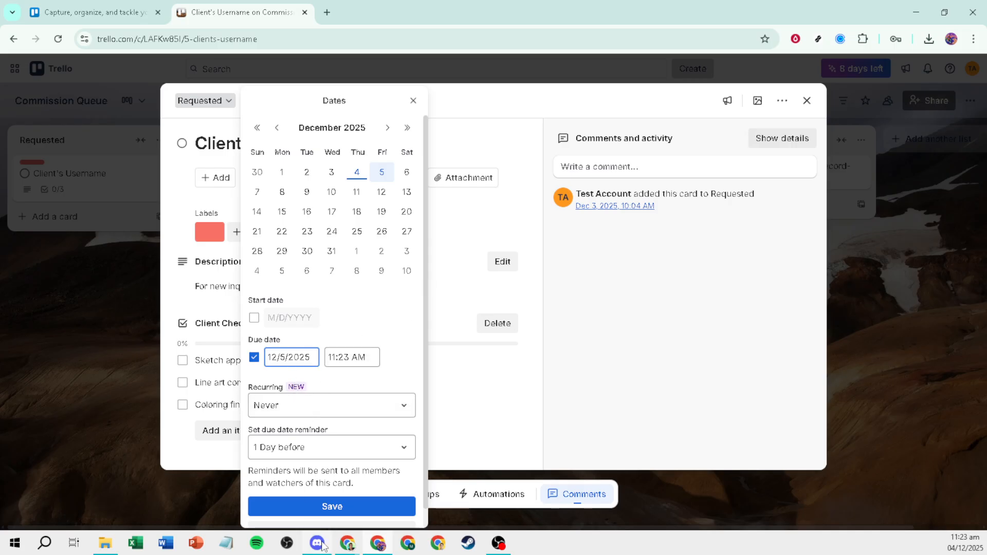
pyautogui.click(332, 507)
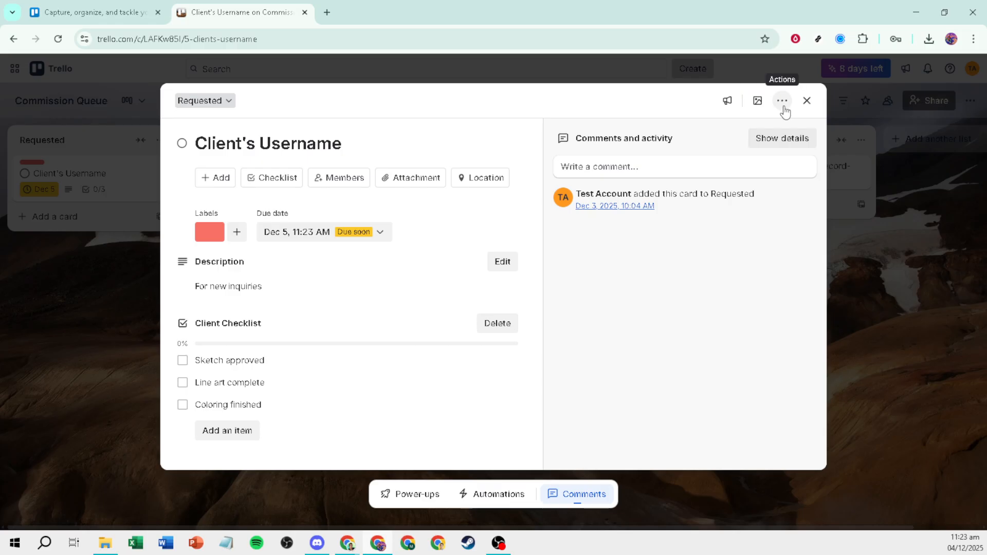
pyautogui.click(807, 101)
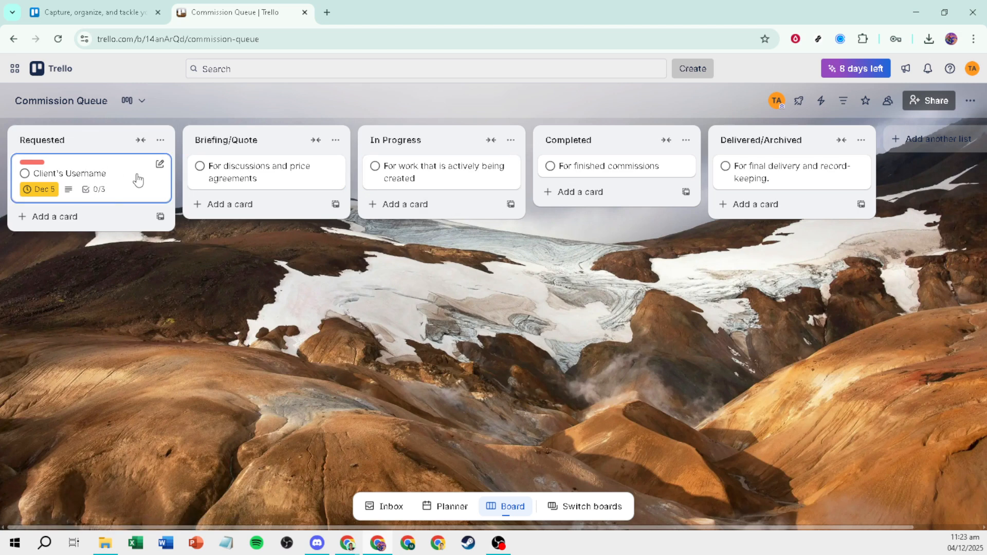
# Step: View the details of the "For final delivery and record-keeping." card in Delivered/Archived and close it again
pyautogui.moveTo(137, 175); pyautogui.dragTo(112, 147)
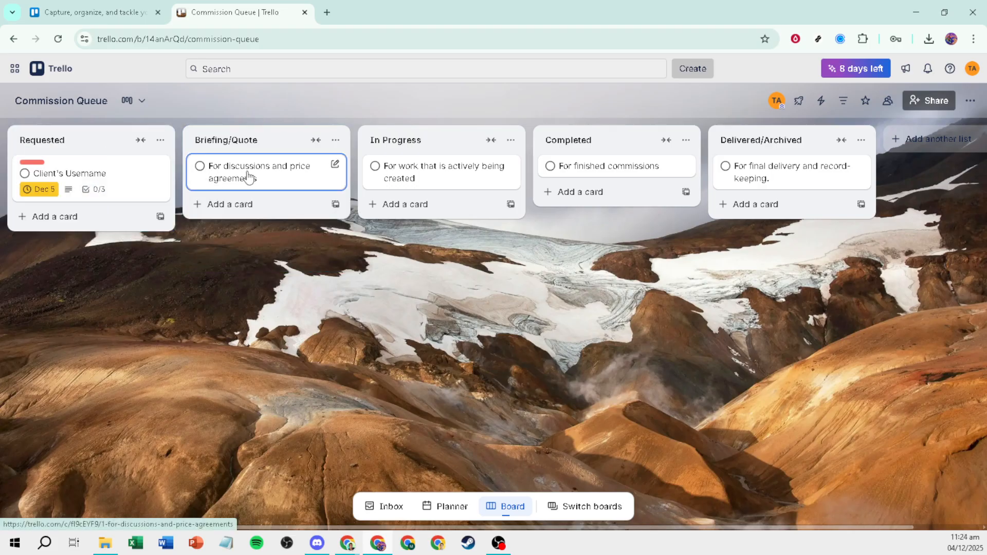
pyautogui.moveTo(249, 177); pyautogui.dragTo(249, 157)
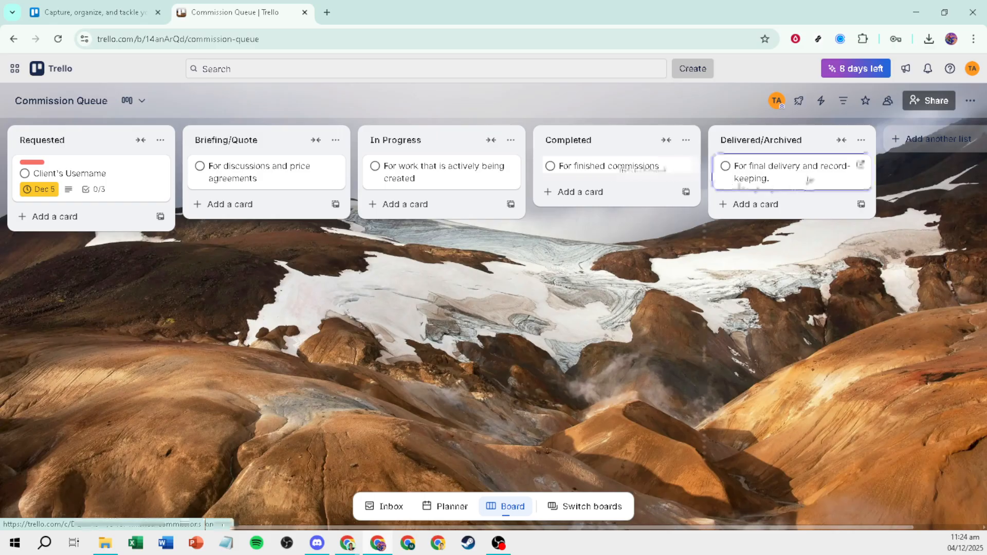
pyautogui.click(774, 183)
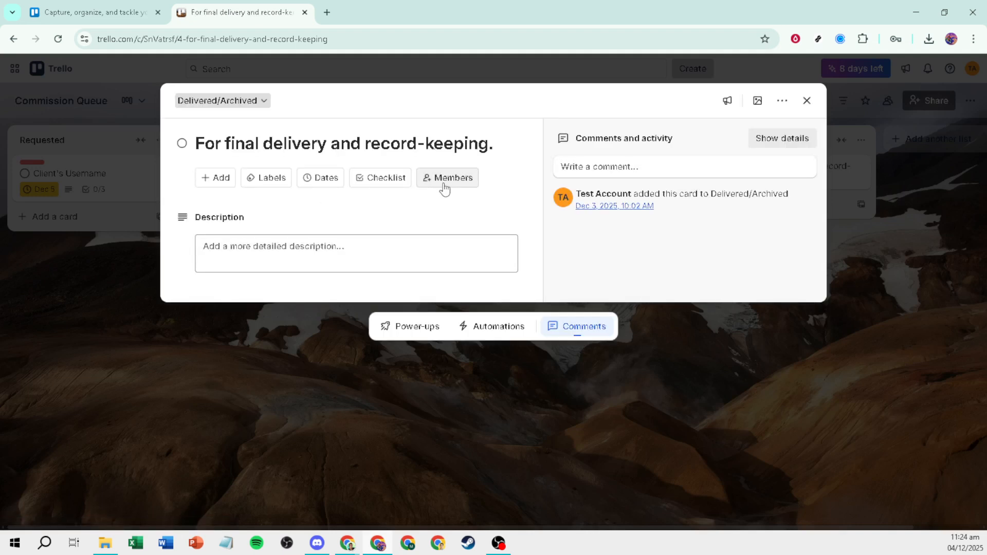
pyautogui.click(807, 101)
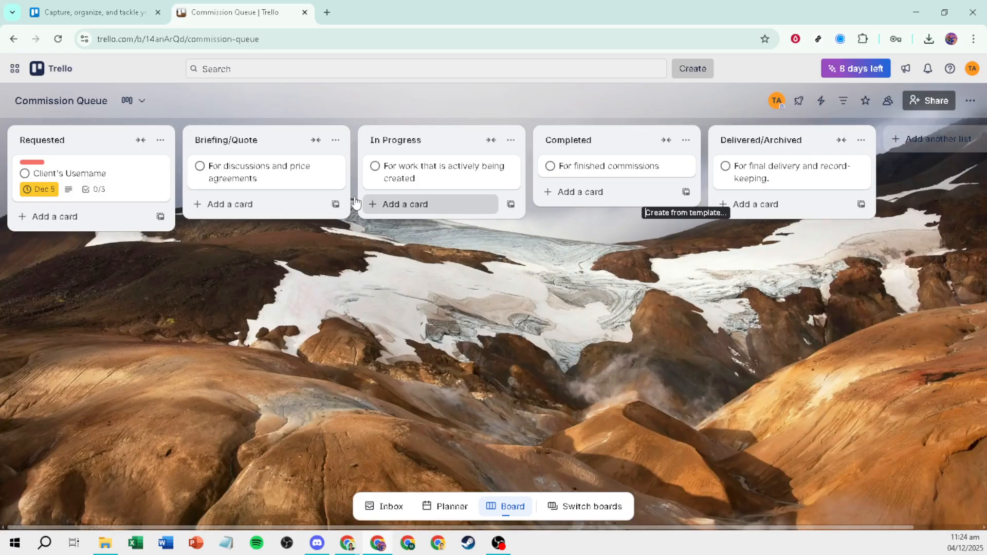
# Step: Add a checklist titled "Checklist progress" with no copied items to the Client's Username card, and close the card
pyautogui.click(133, 177)
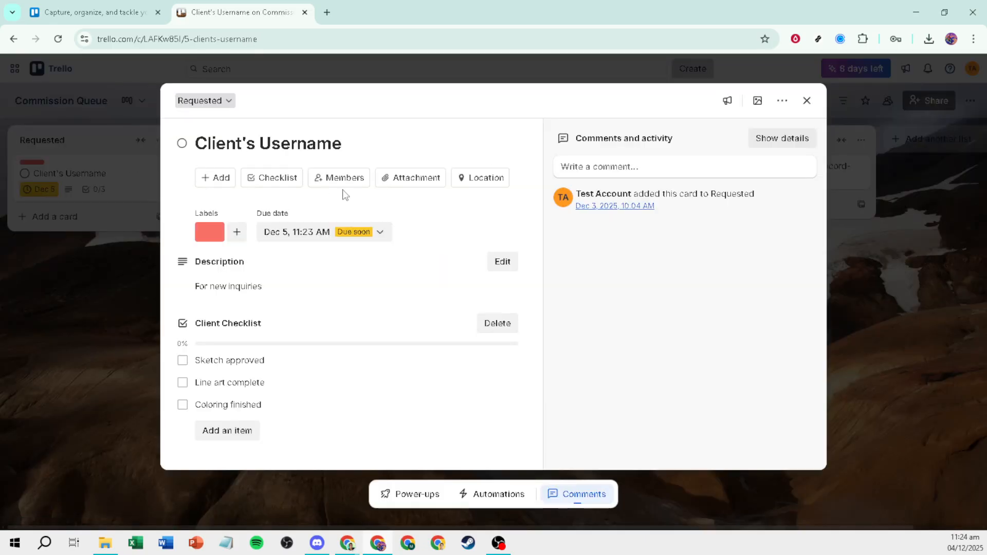
pyautogui.click(278, 183)
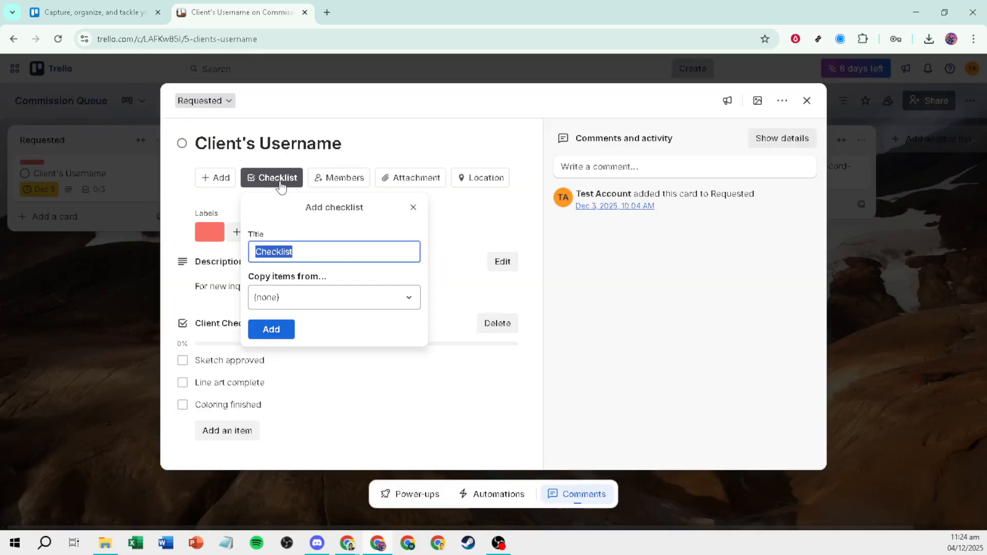
pyautogui.click(311, 251)
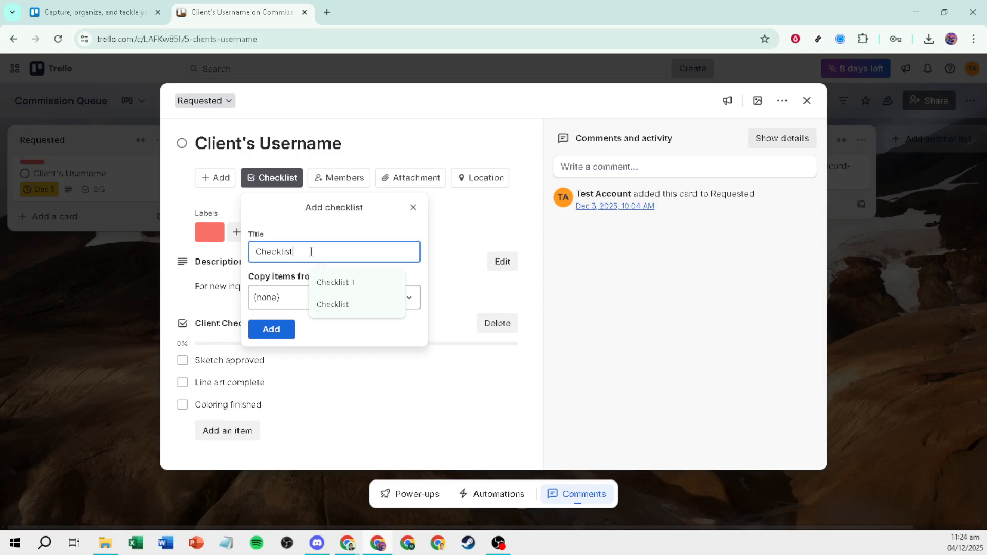
pyautogui.write('p')
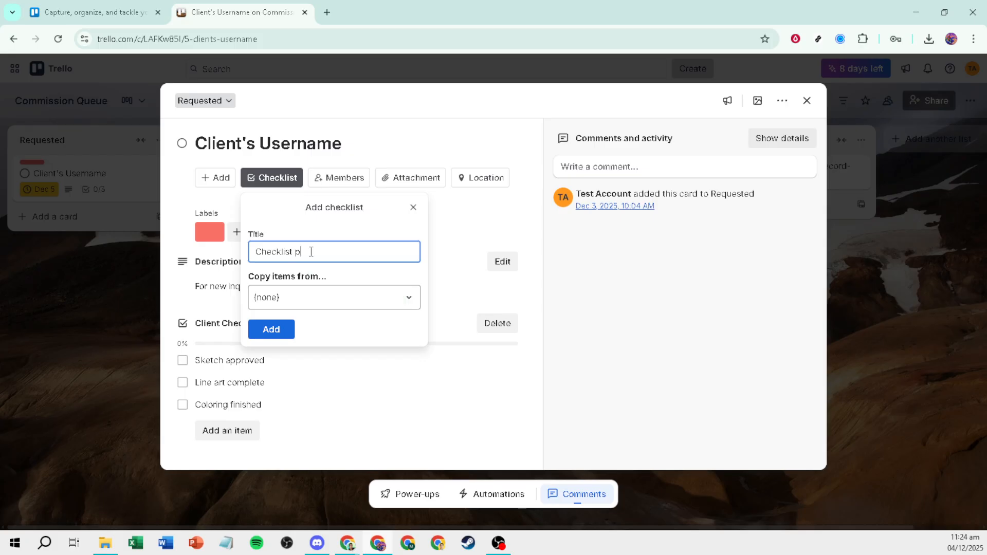
pyautogui.write('rogress')
pyautogui.click(291, 309)
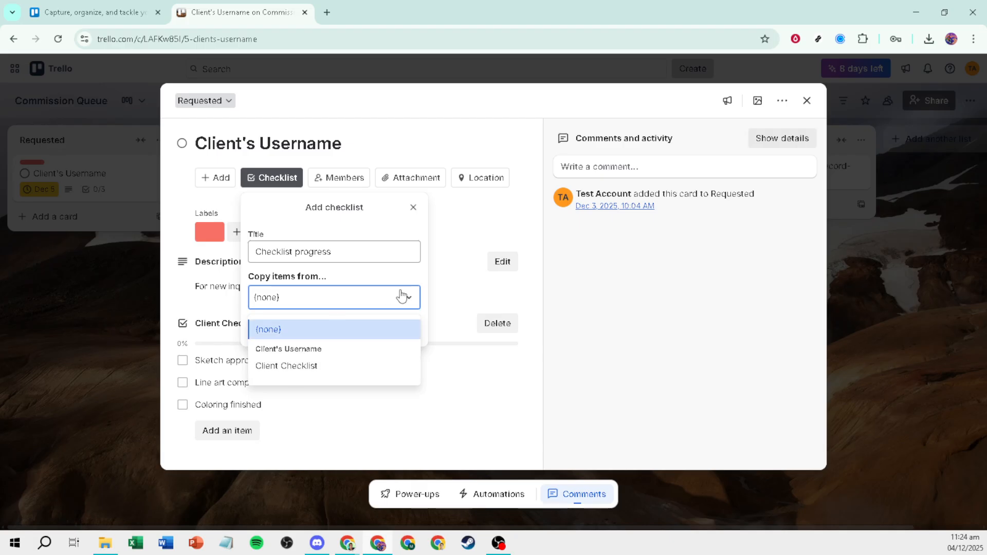
pyautogui.click(410, 274)
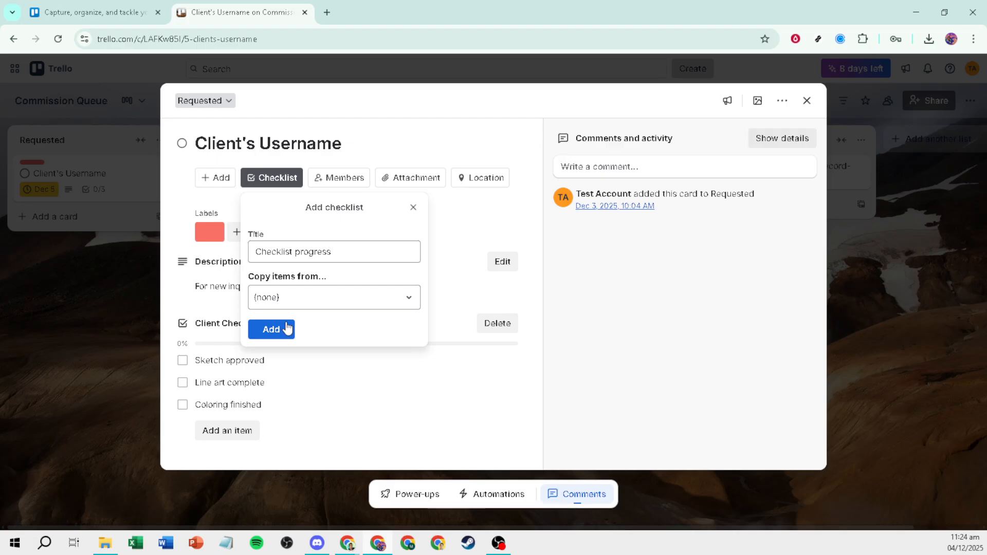
pyautogui.click(268, 331)
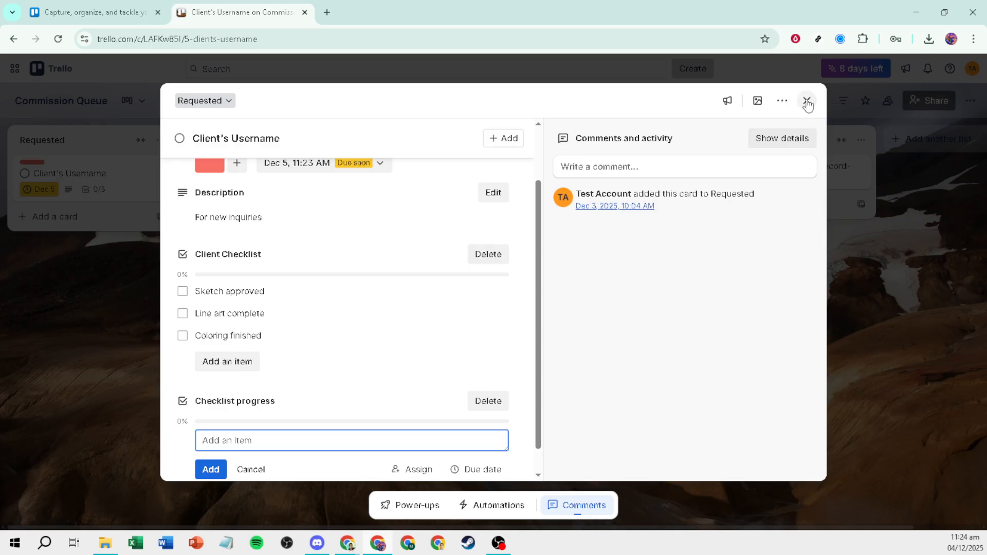
pyautogui.click(787, 105)
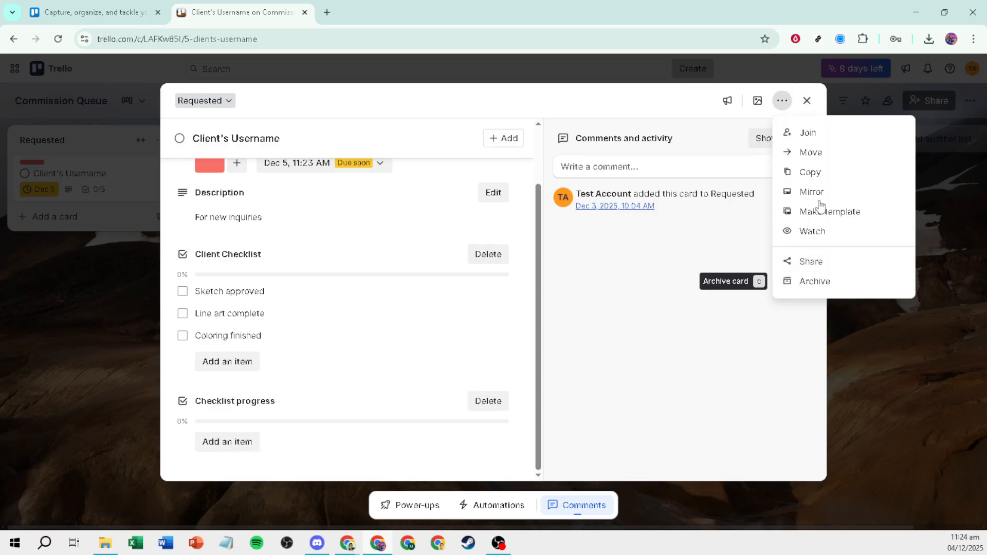
pyautogui.click(807, 101)
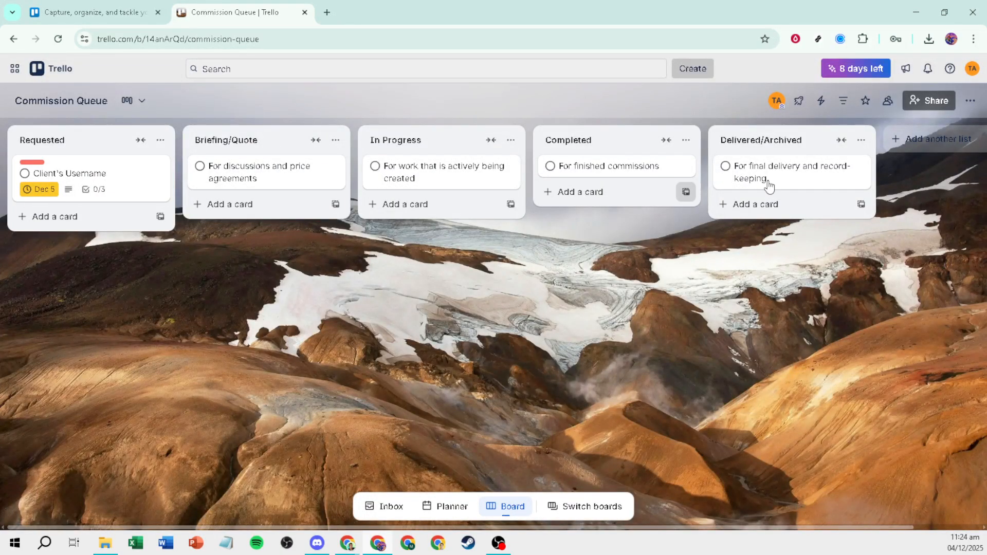
# Step: Mark the "For final delivery and record-keeping." card in Delivered/Archived as complete
pyautogui.click(731, 171)
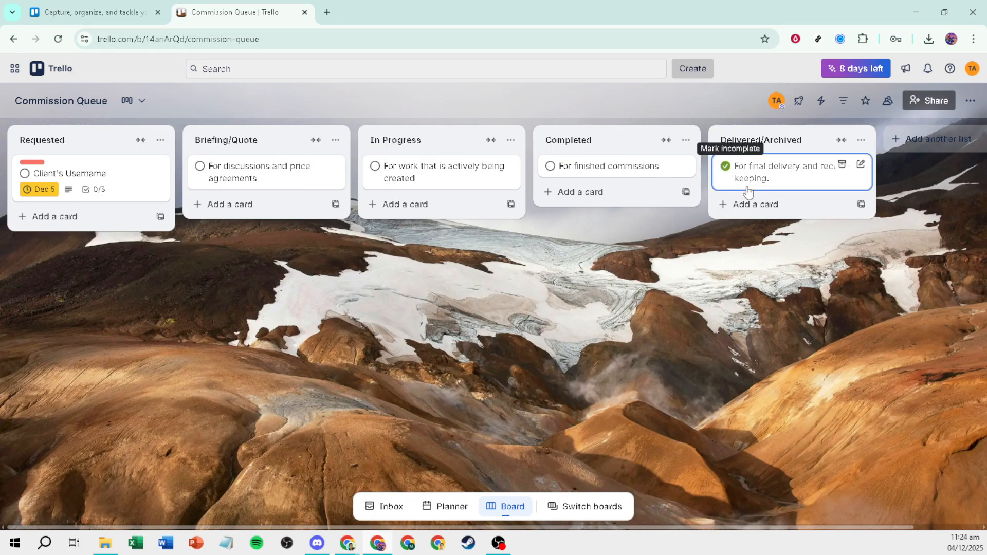